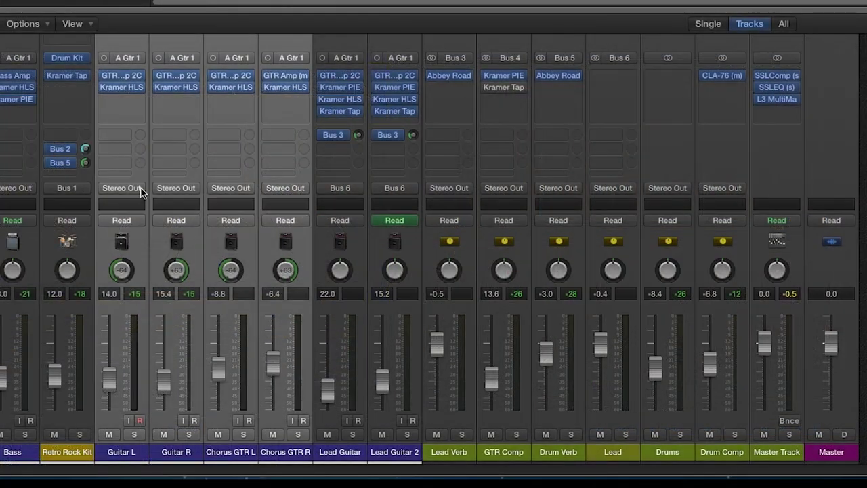
Route the outputs of the four selected rhythm and chorus guitar tracks to Bus 4 (GTR Comp).
left_click(141, 188)
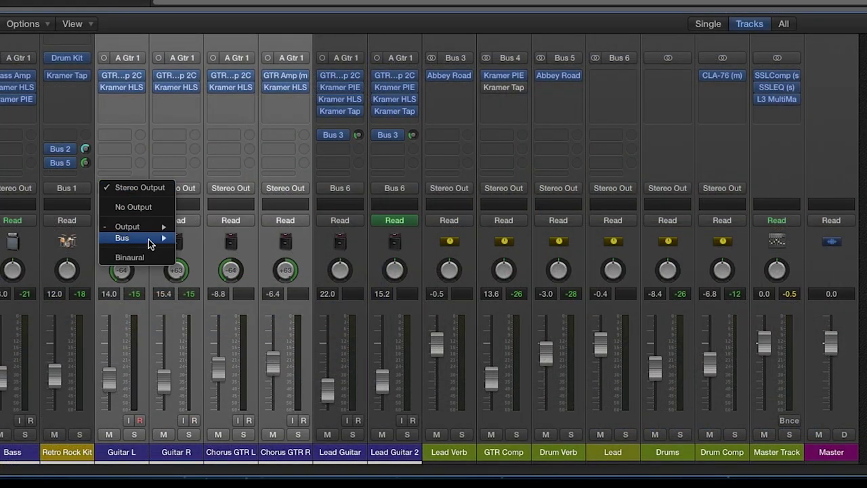
mouse_move(150, 242)
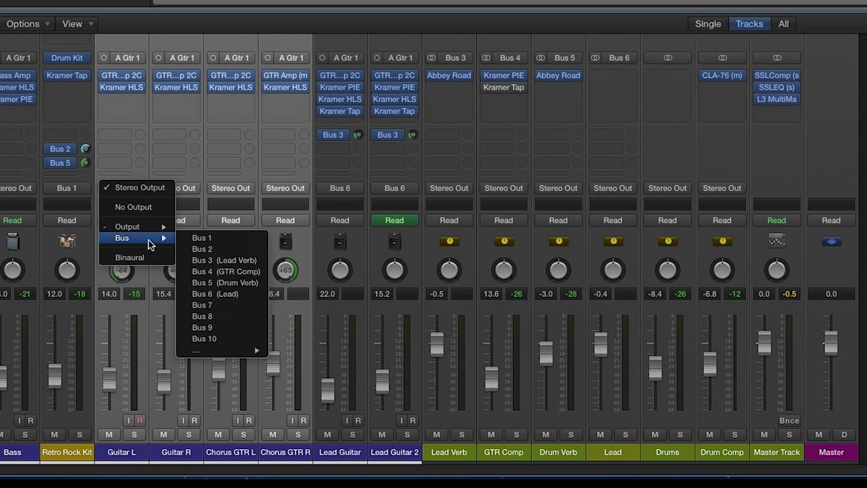
left_click(215, 271)
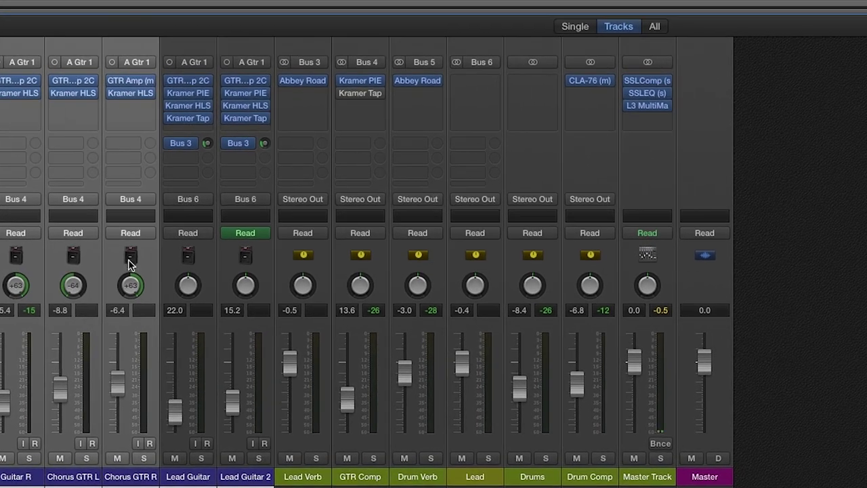
Open the Kramer PIE compressor on the GTR Comp channel and play the song through it.
left_click(362, 81)
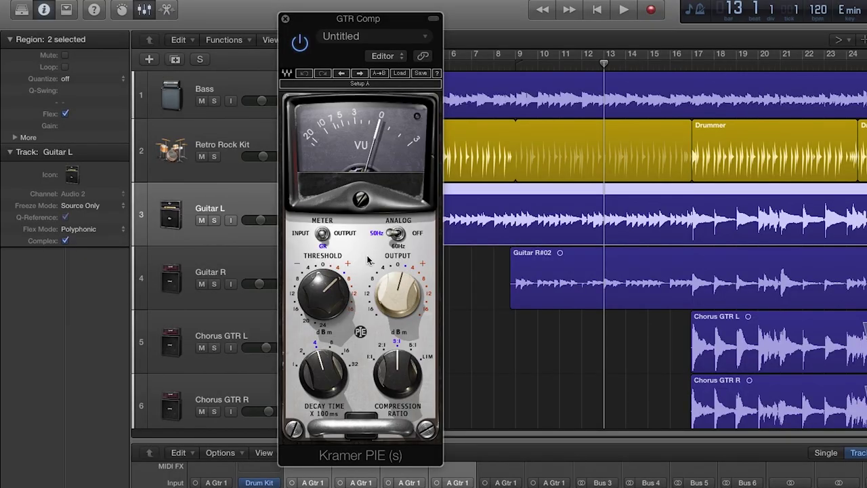
key("space")
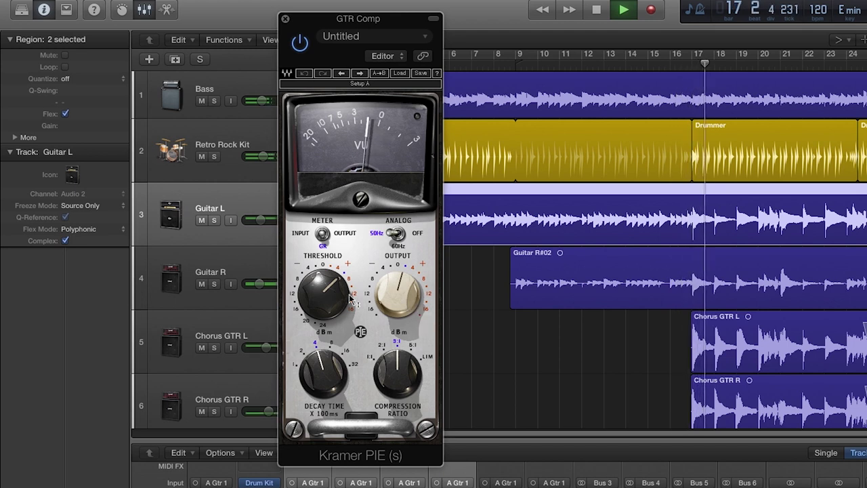
mouse_move(336, 293)
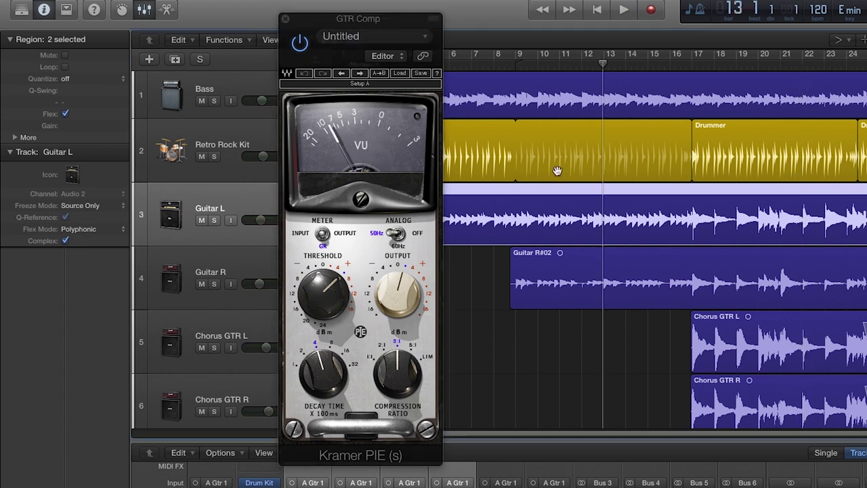
Lower the Kramer PIE threshold to about -2, set the compression ratio to 5:1 and adjust its output level.
left_click_drag(330, 288, 330, 311)
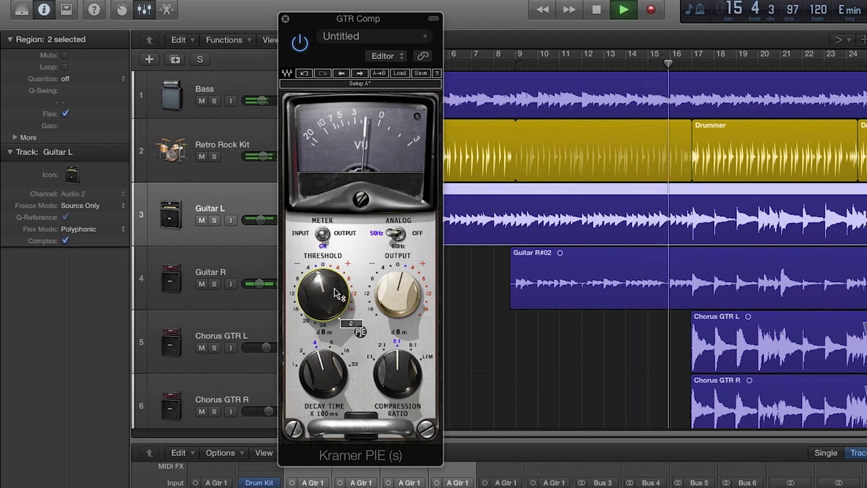
left_click_drag(407, 371, 417, 361)
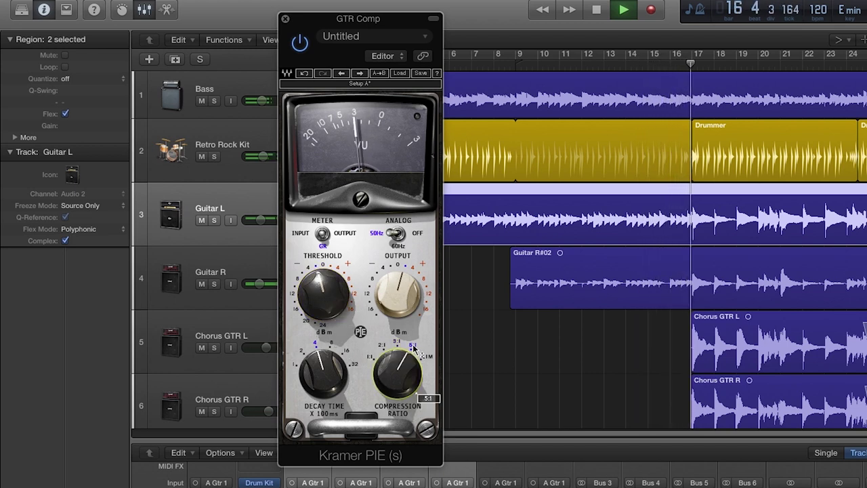
left_click_drag(399, 292, 398, 284)
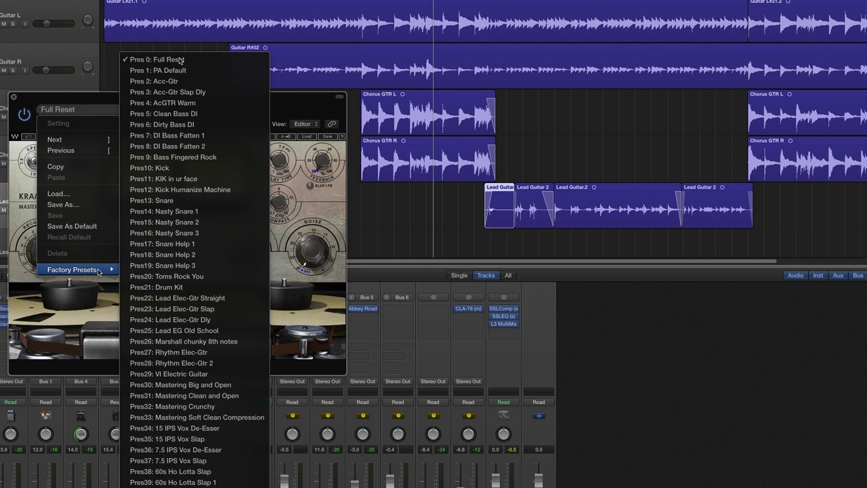
Audition the Rhythm Elec-Gtr and Marshall chunky 8th notes factory presets in the GTR Comp channel's Kramer Tape.
left_click(202, 352)
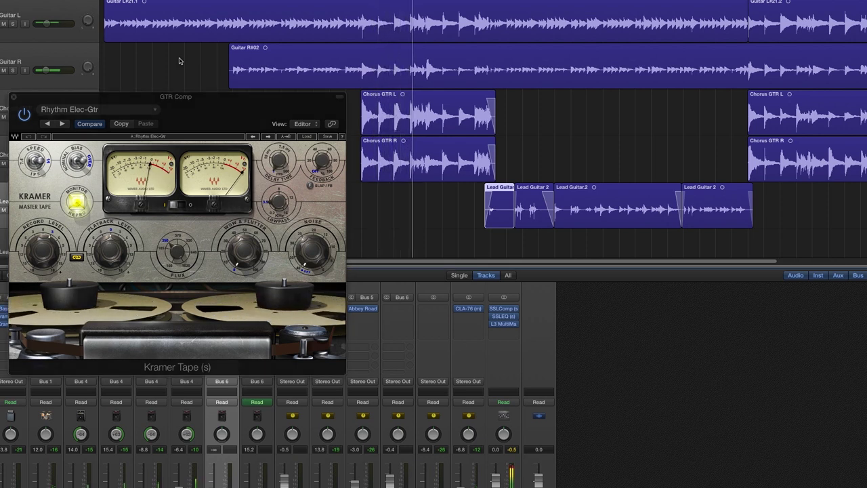
left_click(155, 111)
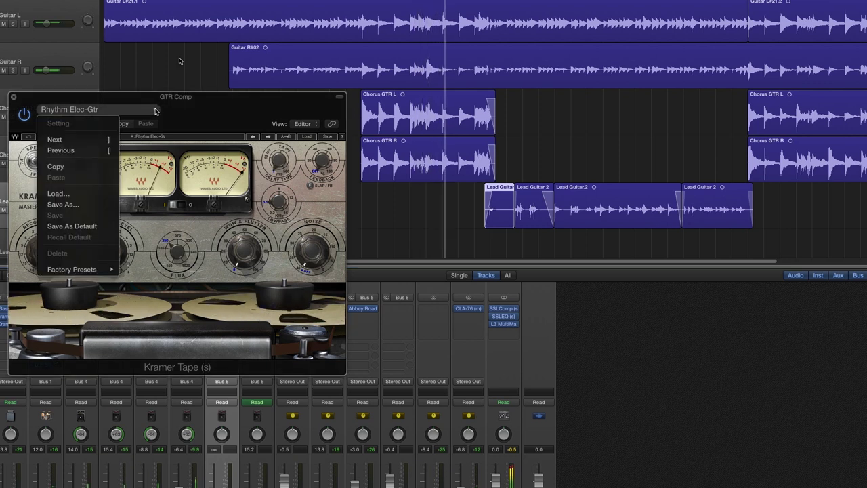
mouse_move(112, 267)
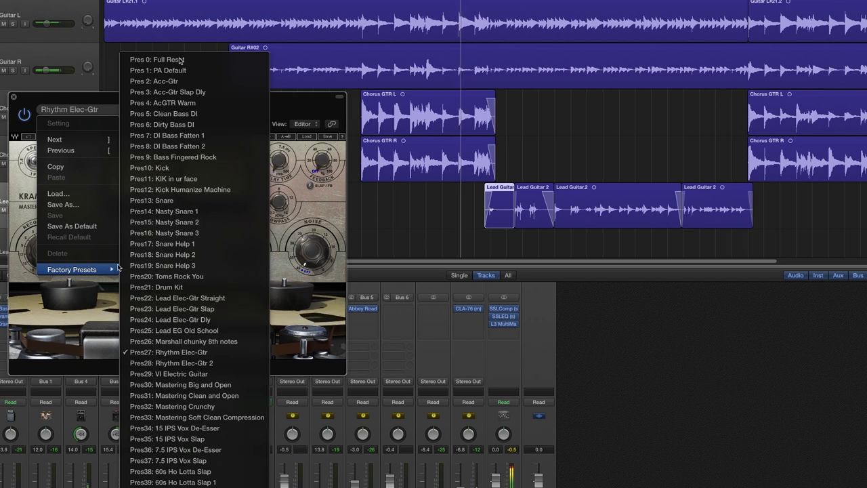
left_click(181, 341)
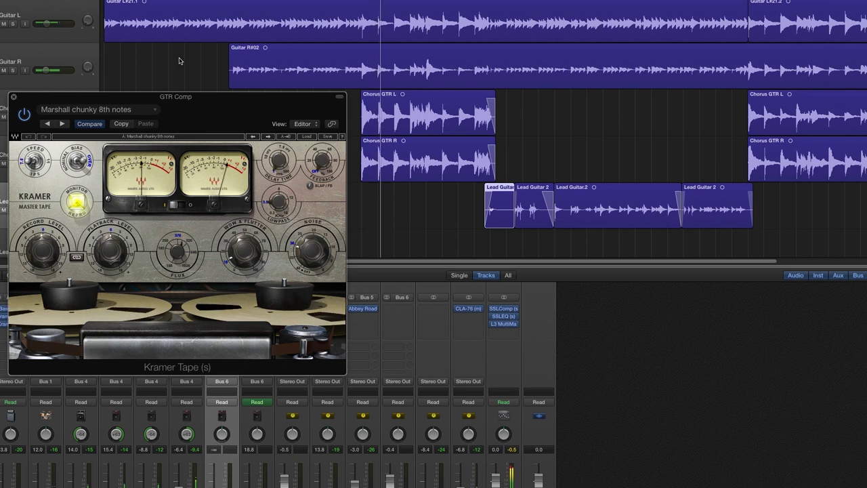
left_click(179, 61)
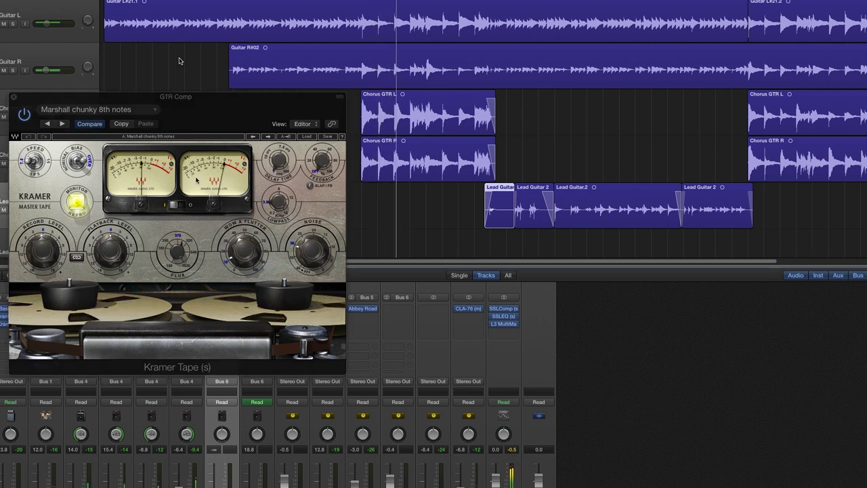
Load the VI Electric Guitar factory preset in the GTR Comp channel's Kramer Tape.
left_click(154, 115)
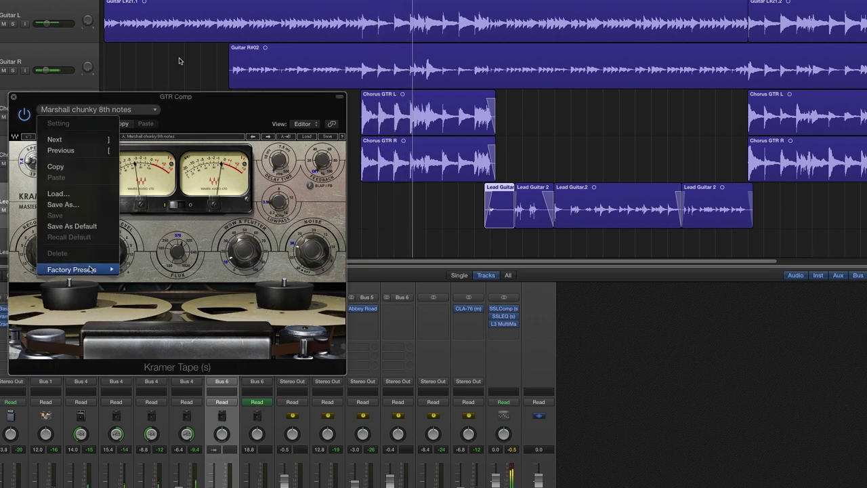
mouse_move(90, 269)
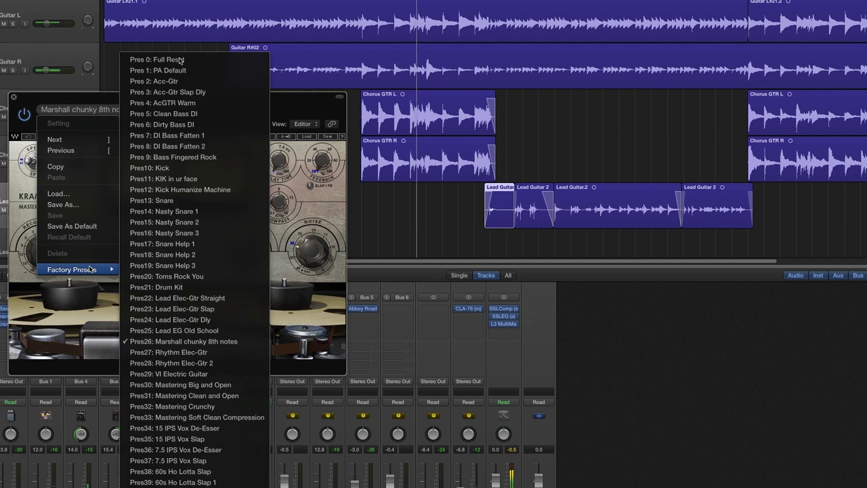
left_click(186, 374)
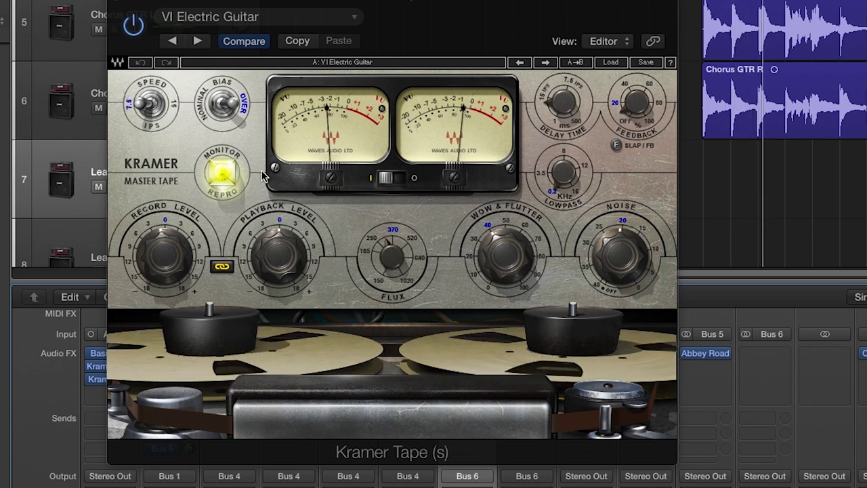
Try raising the linked Kramer Tape playback level to about 4.7 and the record level to about 3.
left_click_drag(280, 262, 281, 240)
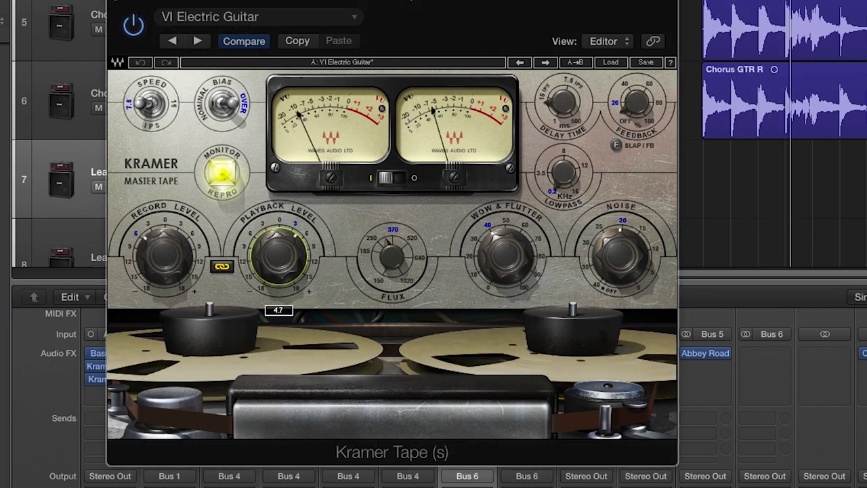
left_click_drag(184, 248, 183, 229)
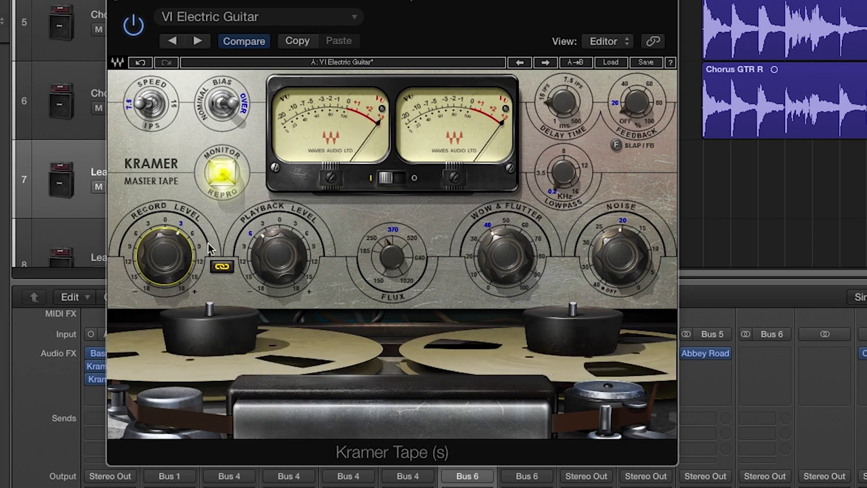
Unlink the Kramer Tape record and playback levels, set playback to -3.2 and raise the flux slightly.
left_click(223, 266)
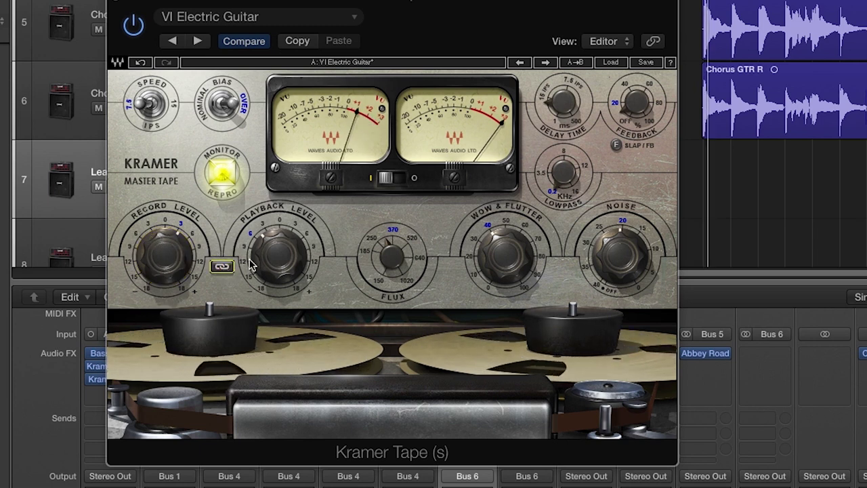
left_click_drag(278, 253, 278, 254)
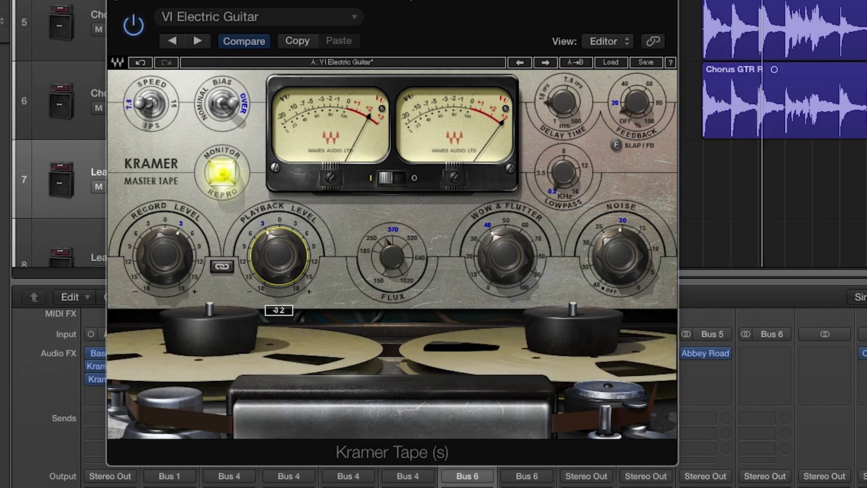
left_click_drag(389, 259, 389, 255)
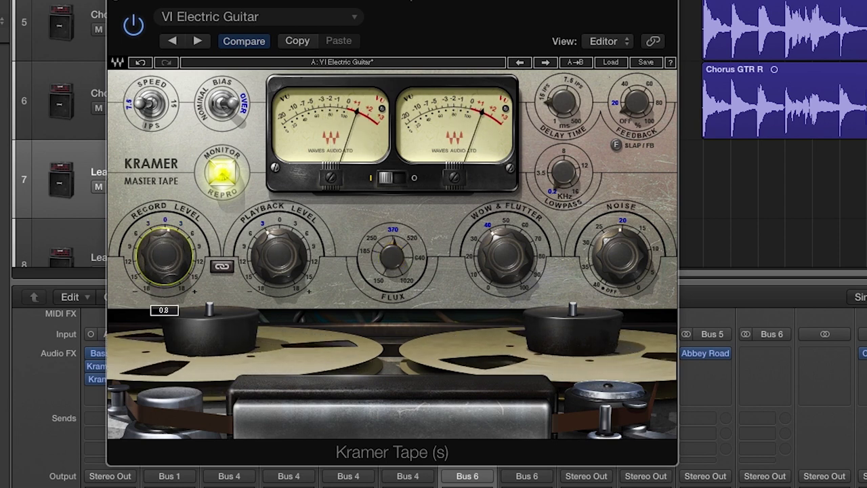
Return both the playback level and the record level of the Kramer Tape to 0.
left_click_drag(278, 256, 277, 264)
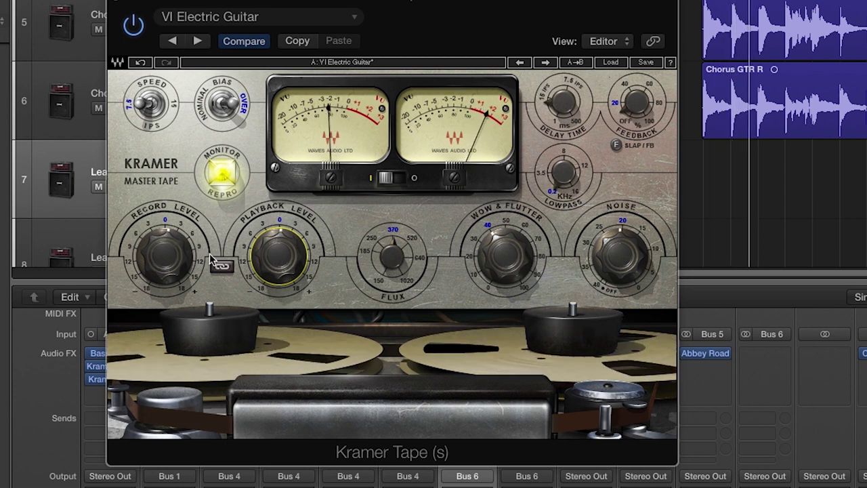
left_click(167, 241)
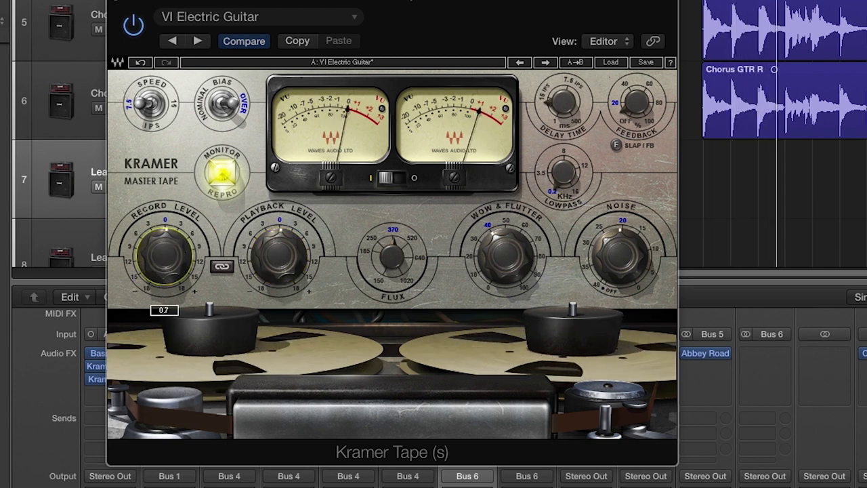
left_click(277, 251)
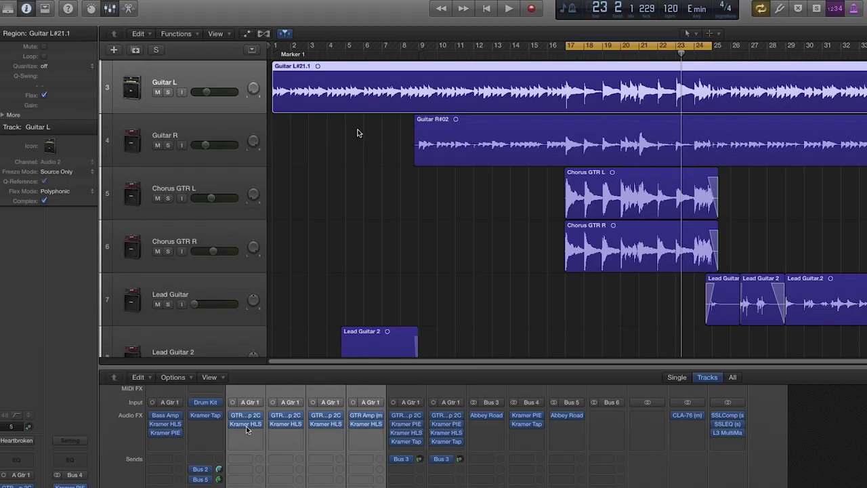
Open the Kramer HLS on Guitar L, Guitar R, Chorus GTR L and Chorus GTR R, and raise Chorus GTR L's HLS output fader.
left_click(246, 424)
left_click(286, 425)
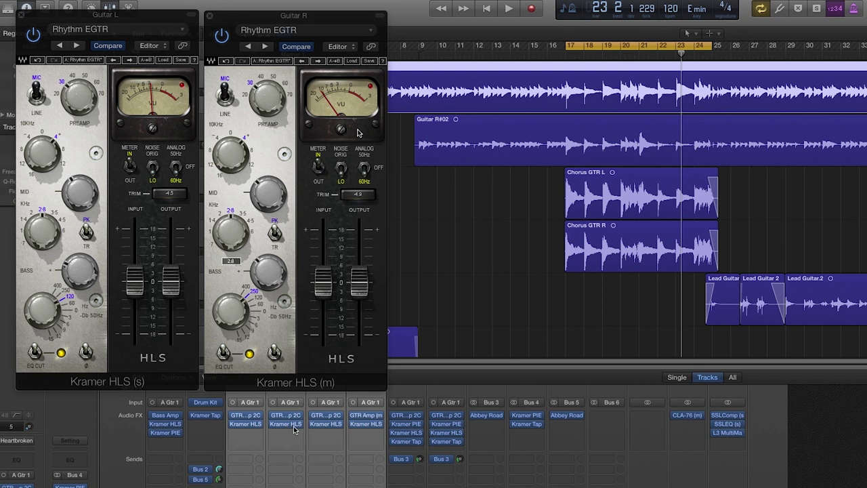
left_click(328, 425)
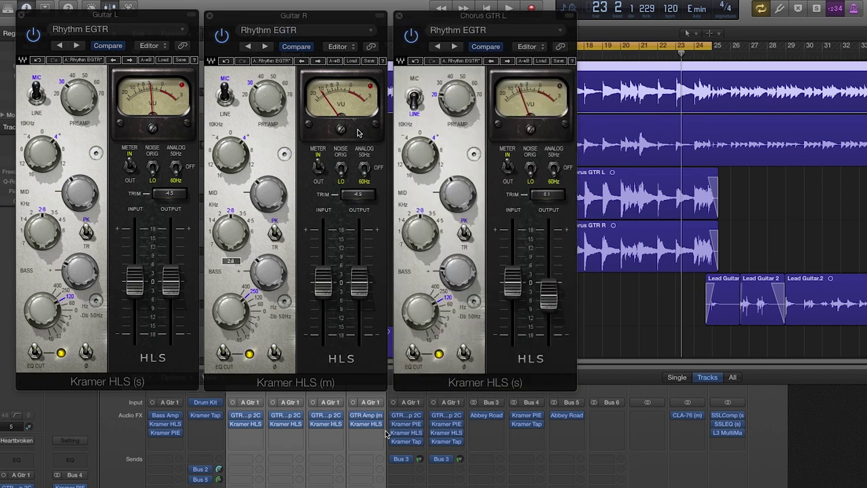
left_click(366, 424)
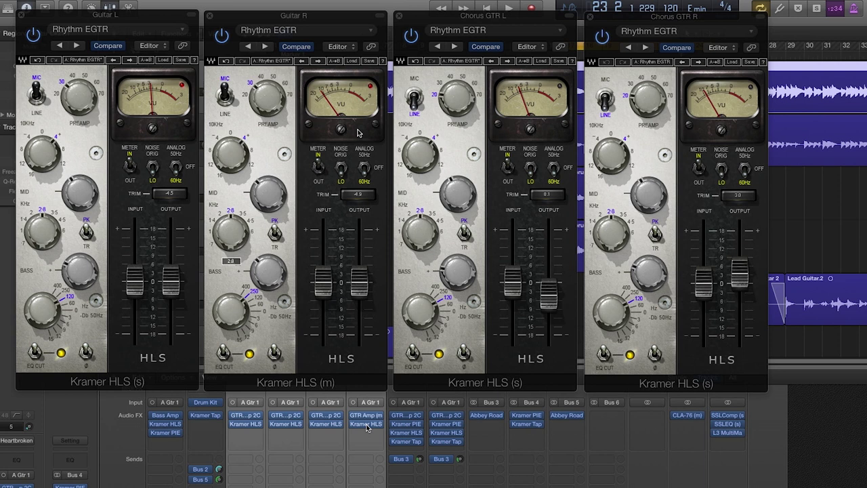
left_click_drag(549, 296, 548, 279)
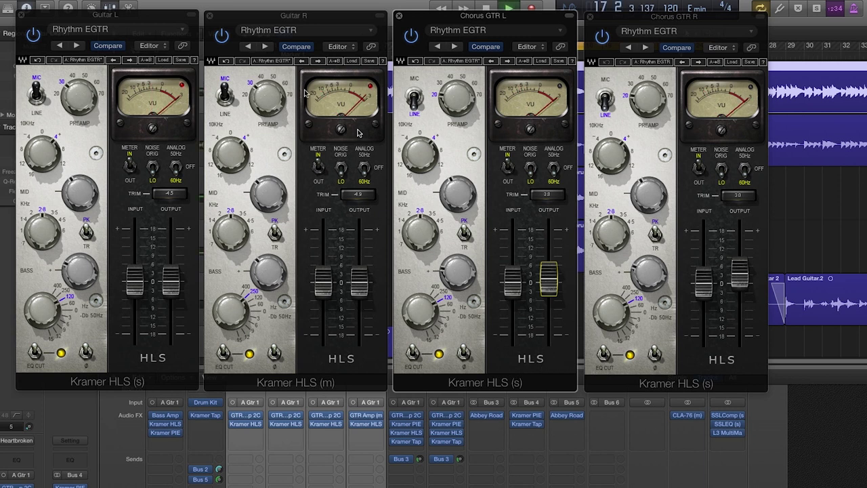
Reset the 10 kHz boost to 0 in the Kramer HLS of all four rhythm and chorus guitar tracks.
left_click(232, 152)
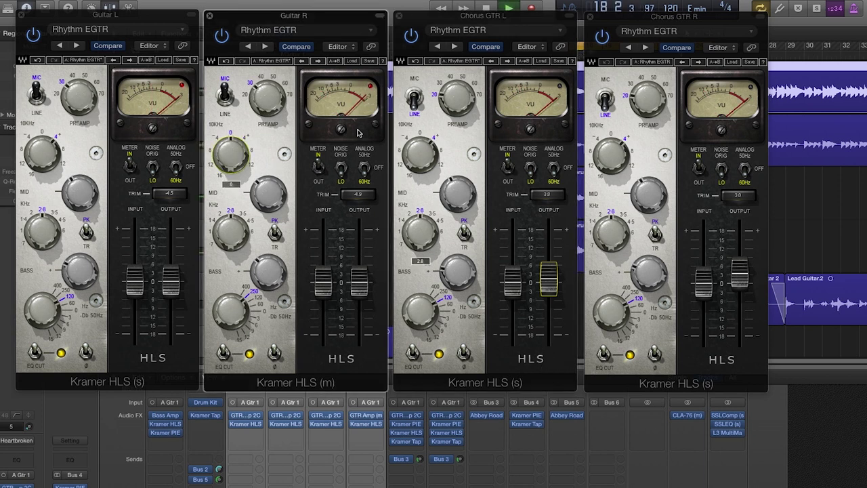
left_click(48, 139)
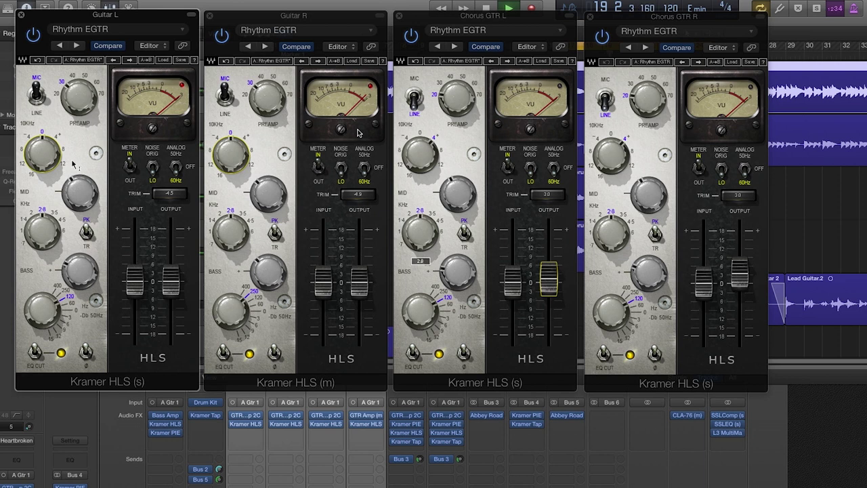
left_click(420, 140)
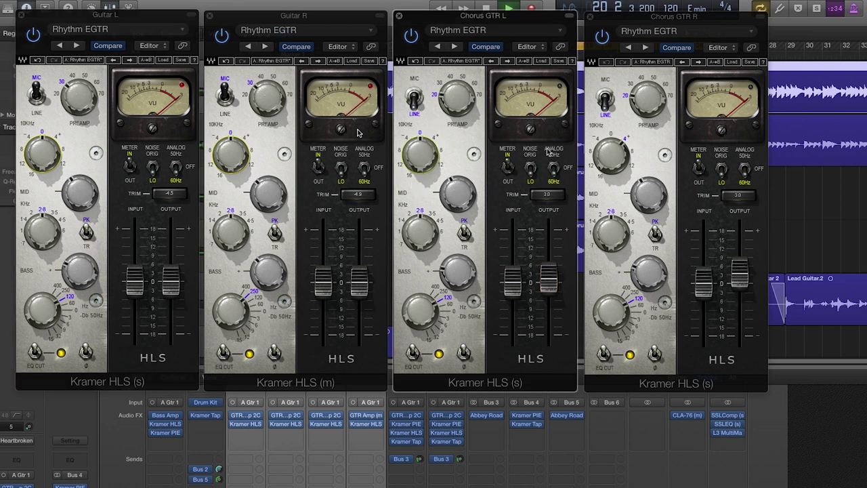
left_click(611, 140)
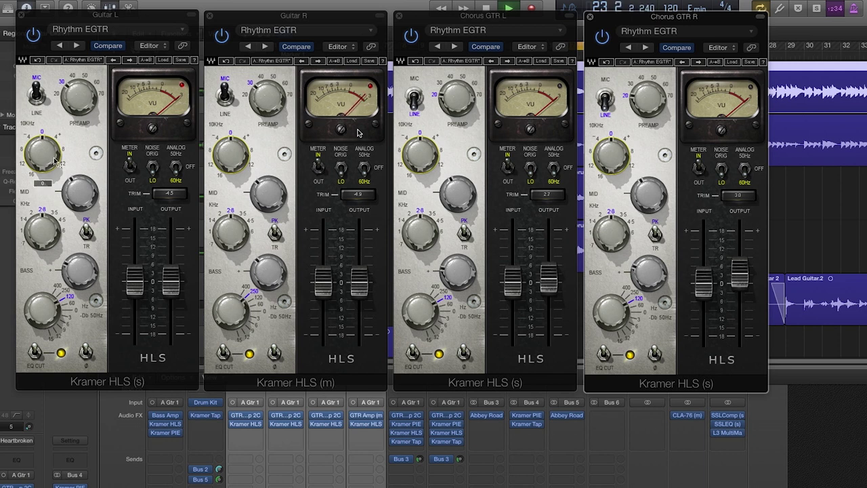
Adjust the mid level in the Kramer HLS of Guitar L and both chorus guitars, setting Chorus GTR L to 6.5.
left_click(78, 190)
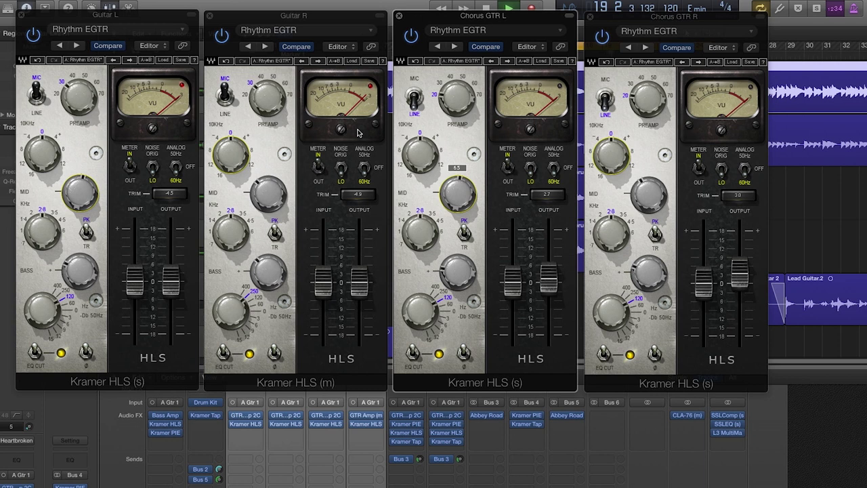
left_click_drag(648, 209, 648, 187)
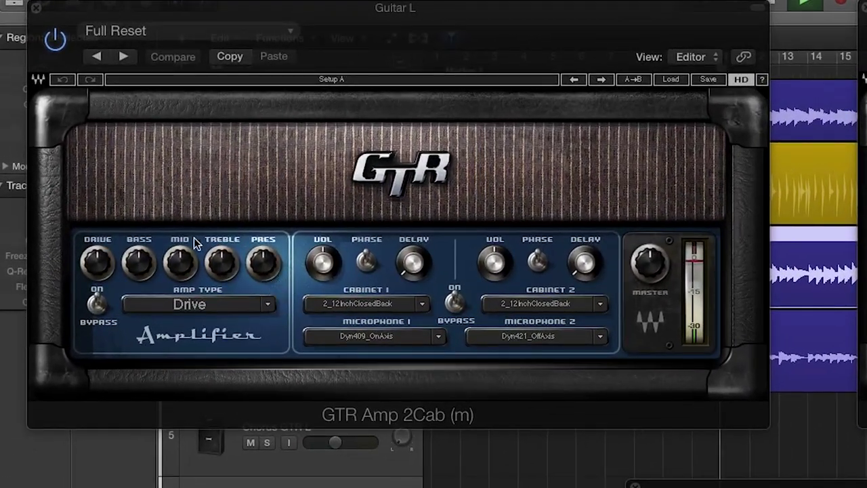
left_click_drag(225, 265, 225, 253)
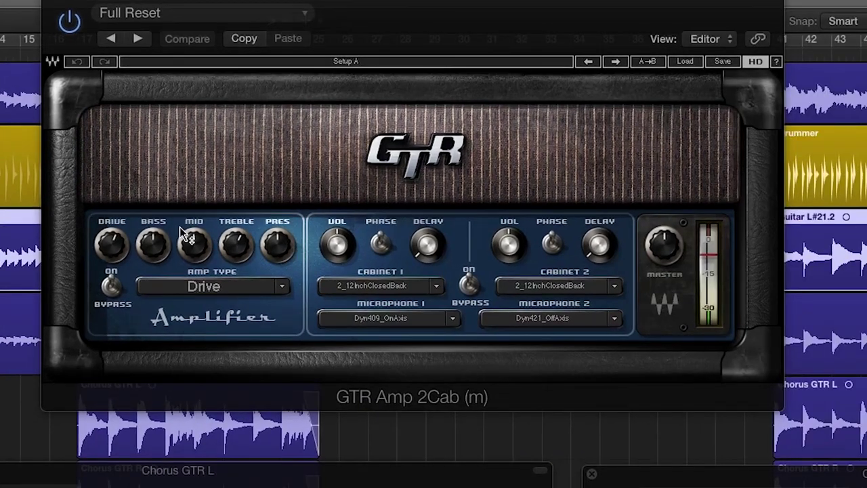
left_click_drag(194, 249, 195, 242)
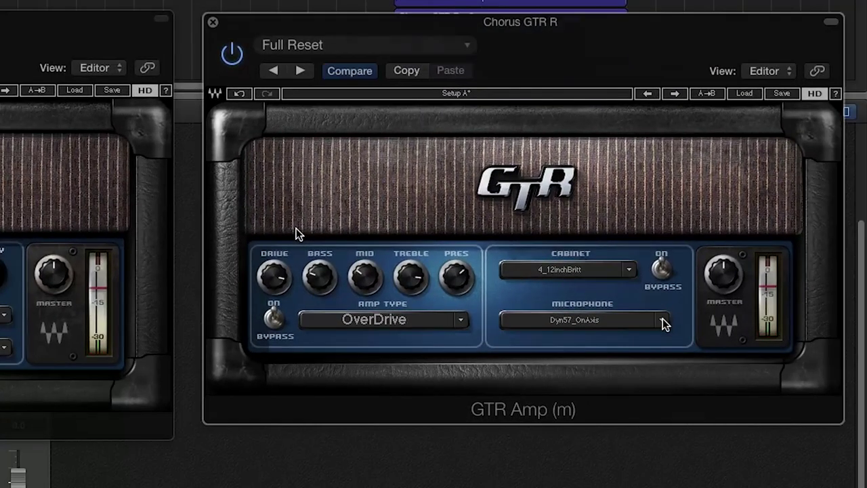
Set the bass frequency to 250 Hz in the Kramer HLS of the rhythm and chorus guitars.
left_click(742, 416)
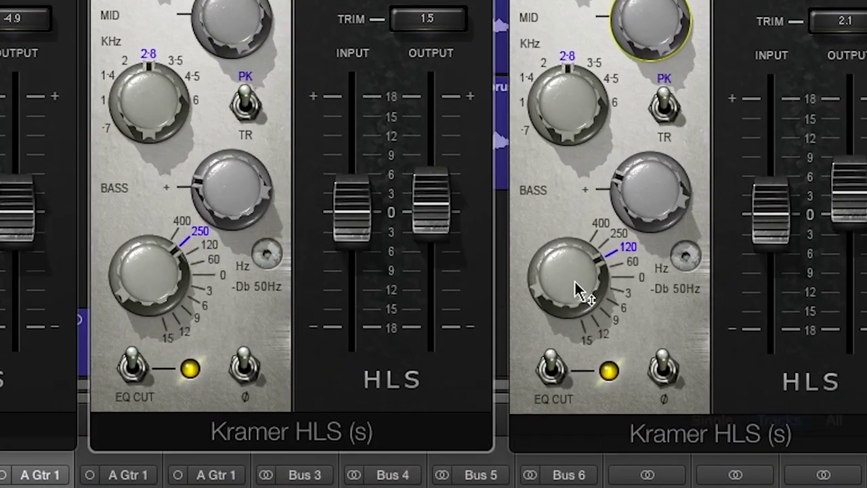
left_click_drag(575, 290, 614, 230)
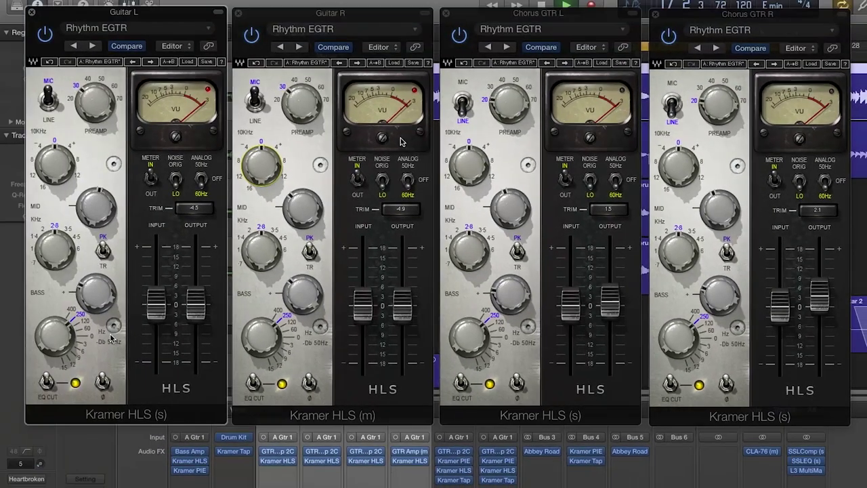
left_click(82, 321)
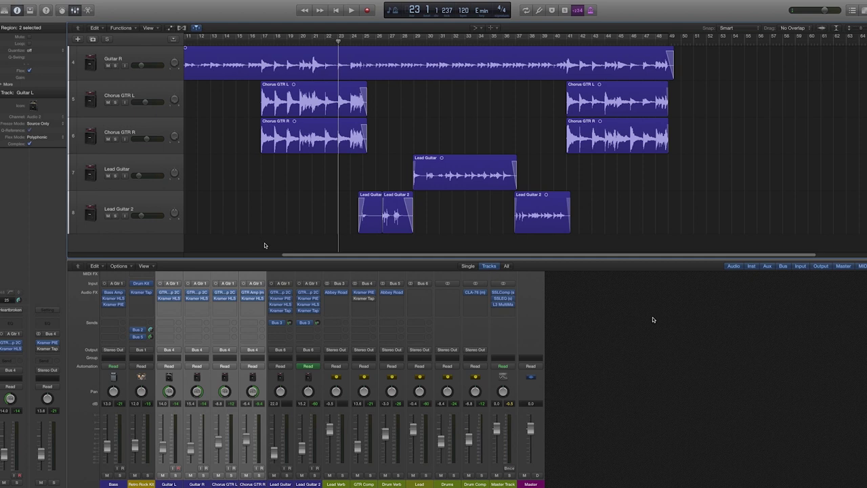
Open the Lead Guitar track's Kramer PIE, Kramer HLS and Kramer Tape, plus the Abbey Road plate on the Lead Verb bus.
left_click(281, 300)
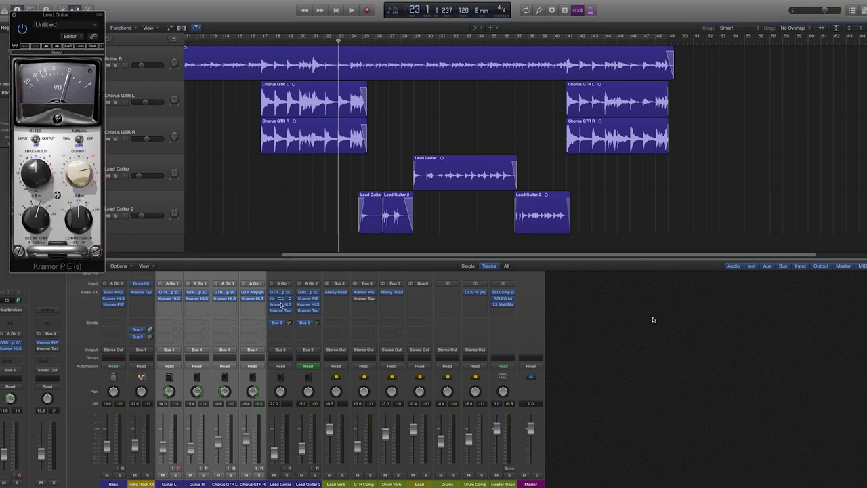
left_click(281, 305)
left_click(281, 311)
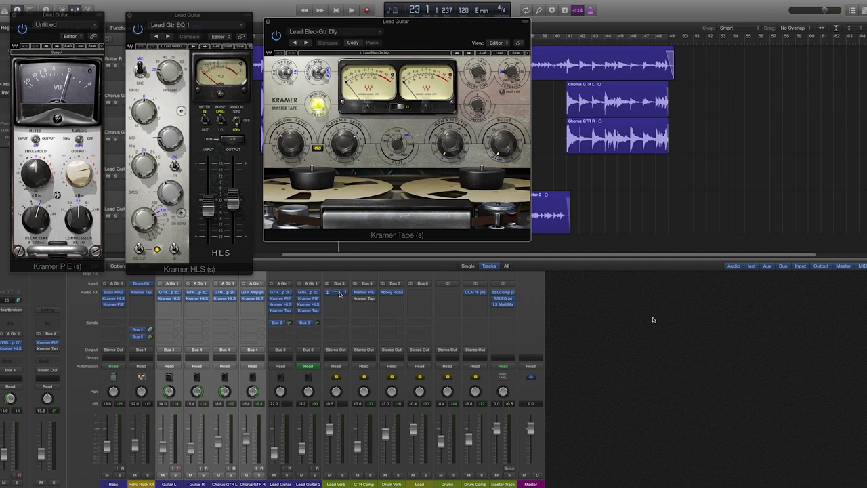
left_click(337, 291)
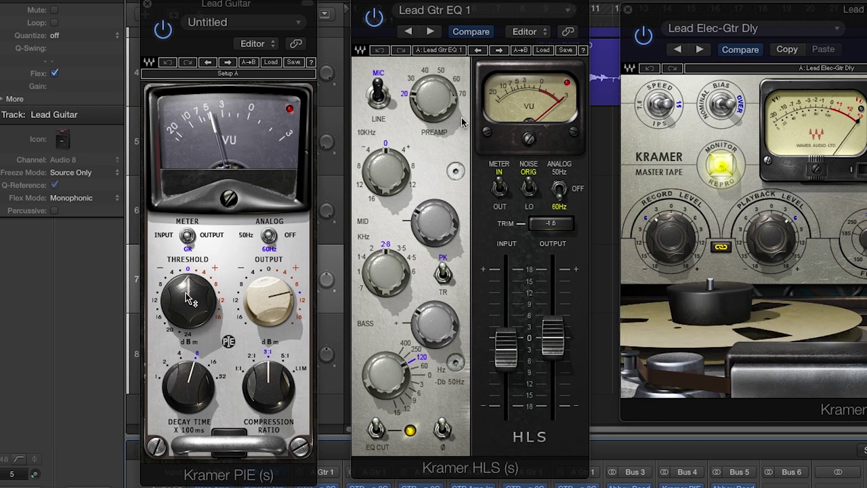
Set the Lead Guitar's Kramer PIE threshold to -2, trying a decay time of 16 and returning it to 8.
left_click_drag(186, 294, 185, 301)
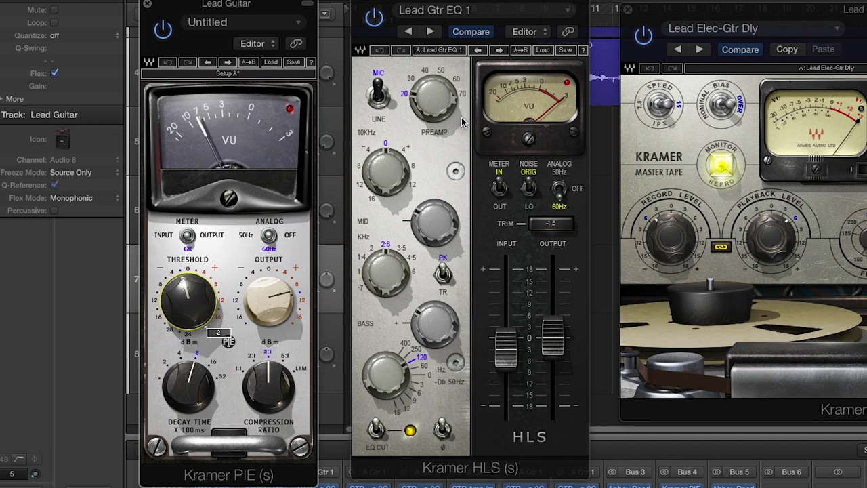
left_click_drag(191, 382, 192, 376)
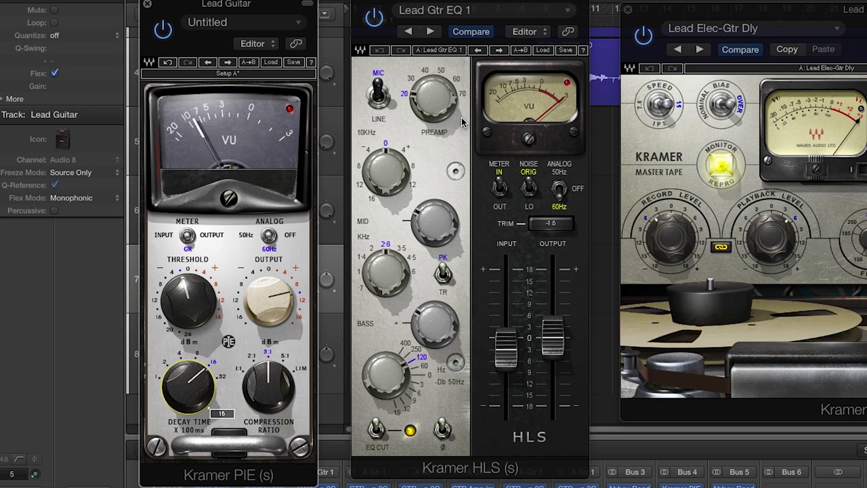
left_click_drag(191, 376, 191, 381)
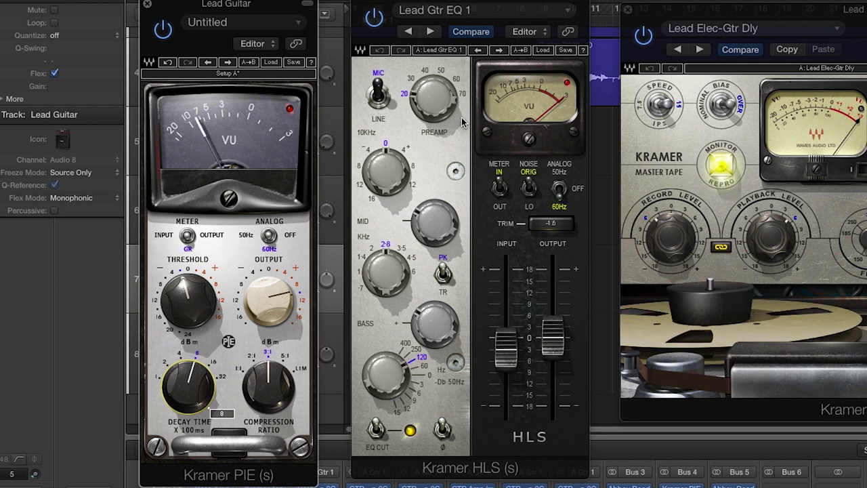
left_click_drag(192, 380, 191, 380)
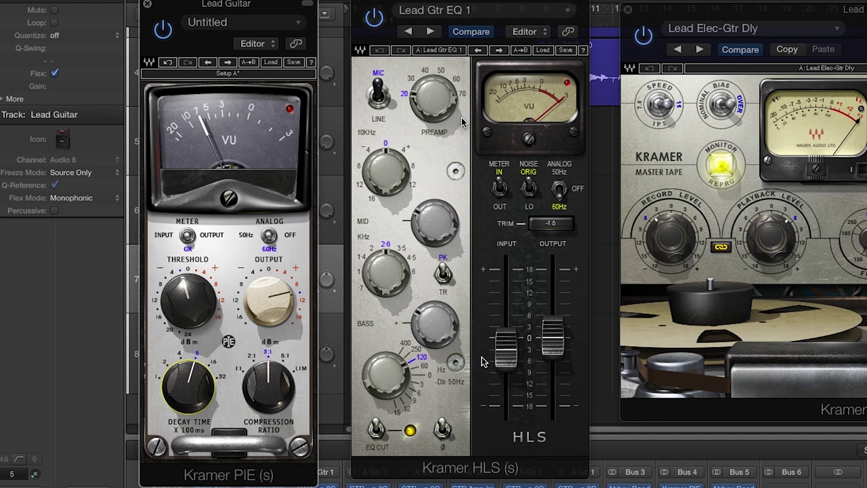
Adjust the mid level and set the preamp to 40 in the Lead Guitar's Kramer HLS.
left_click(434, 222)
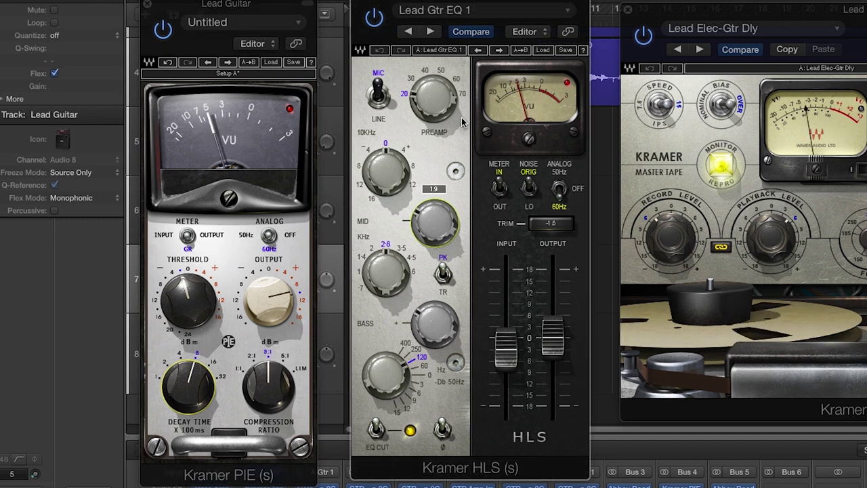
left_click_drag(434, 223, 433, 218)
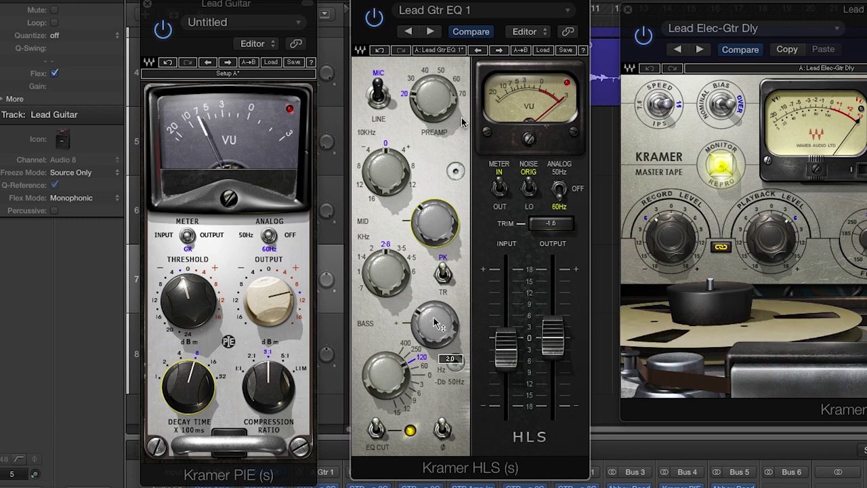
mouse_move(407, 100)
left_mouse_down()
mouse_move(407, 63)
mouse_move(407, 82)
left_mouse_up()
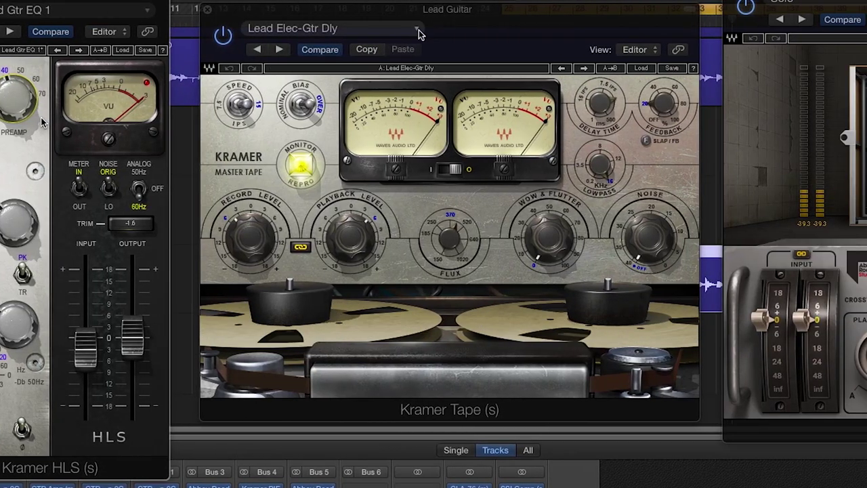
Try the factory preset Marshall chunky 8th notes in the Lead Guitar's Kramer Tape and adjust its delay settings.
left_click(417, 34)
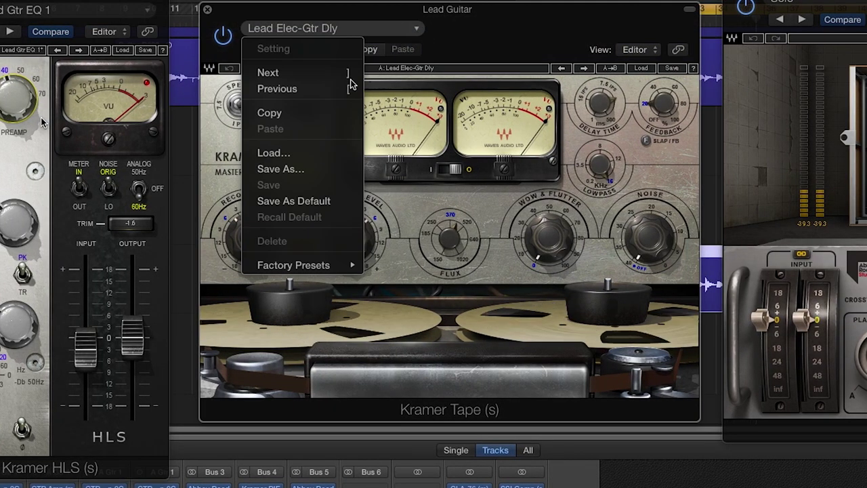
mouse_move(355, 265)
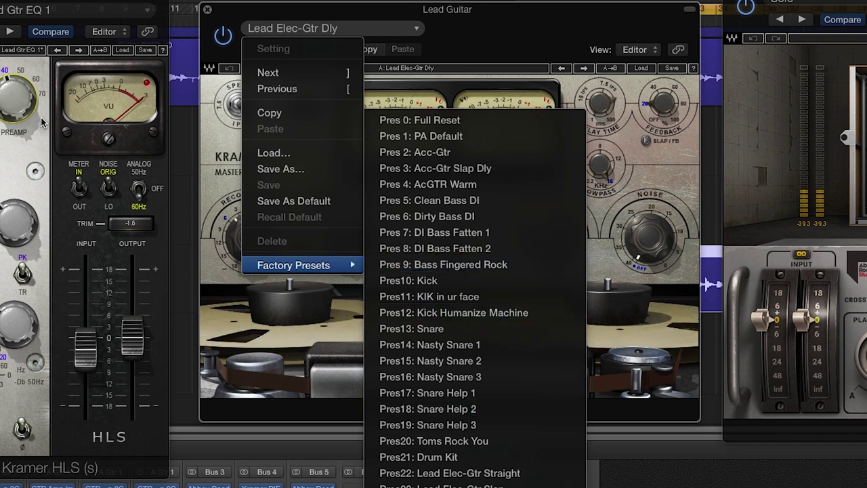
left_click(467, 485)
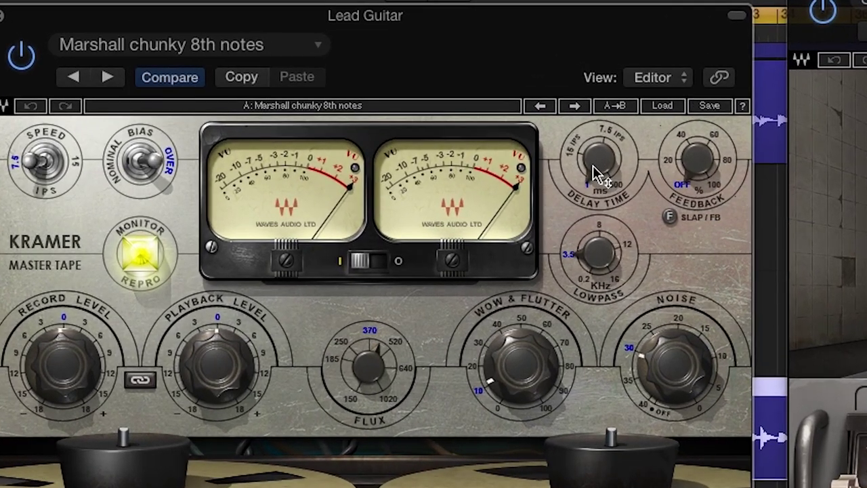
mouse_move(595, 109)
left_click_drag(595, 172, 596, 112)
left_click_drag(690, 183, 691, 150)
left_click(219, 374)
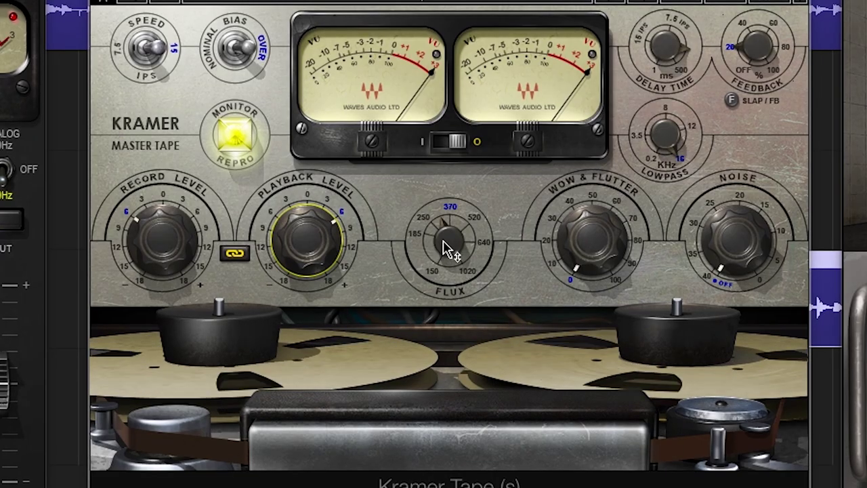
Set the flux of the Lead Guitar's Kramer Tape to 520.
left_click_drag(449, 247, 449, 214)
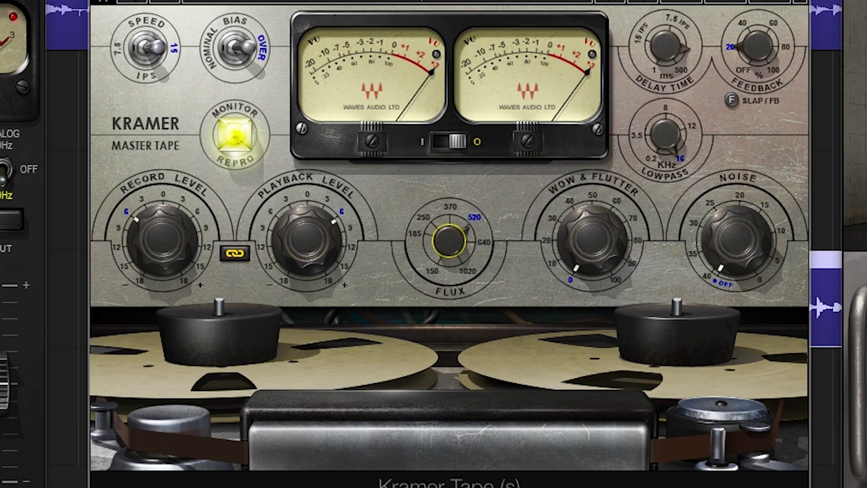
mouse_move(735, 241)
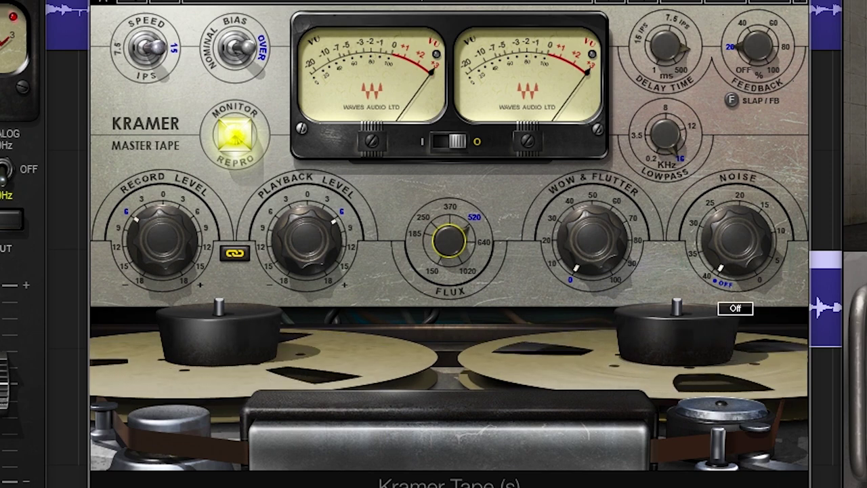